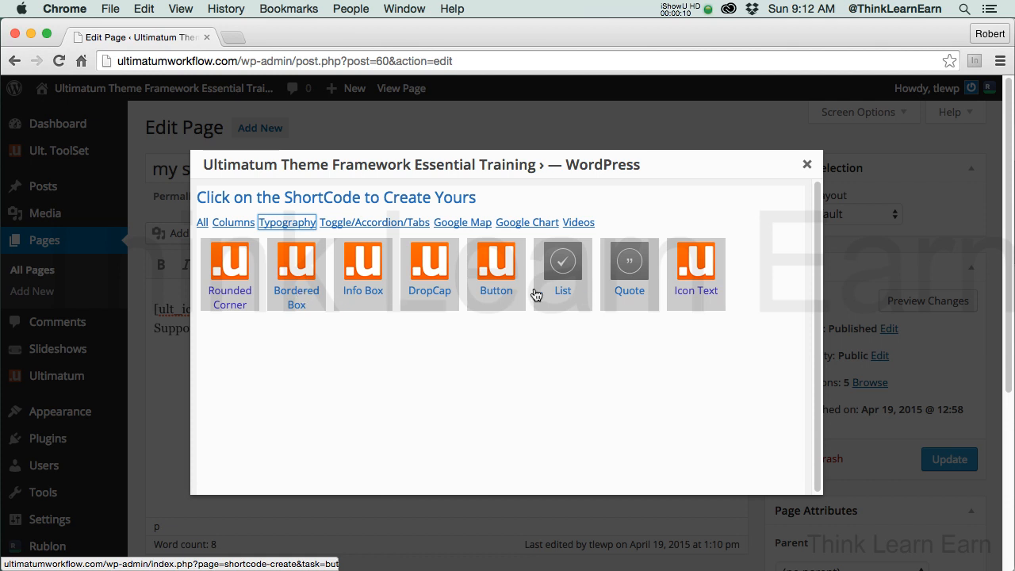
# - Review the Quote shortcode's settings and alignment options, and close the form without inserting it
pyautogui.click(634, 286)
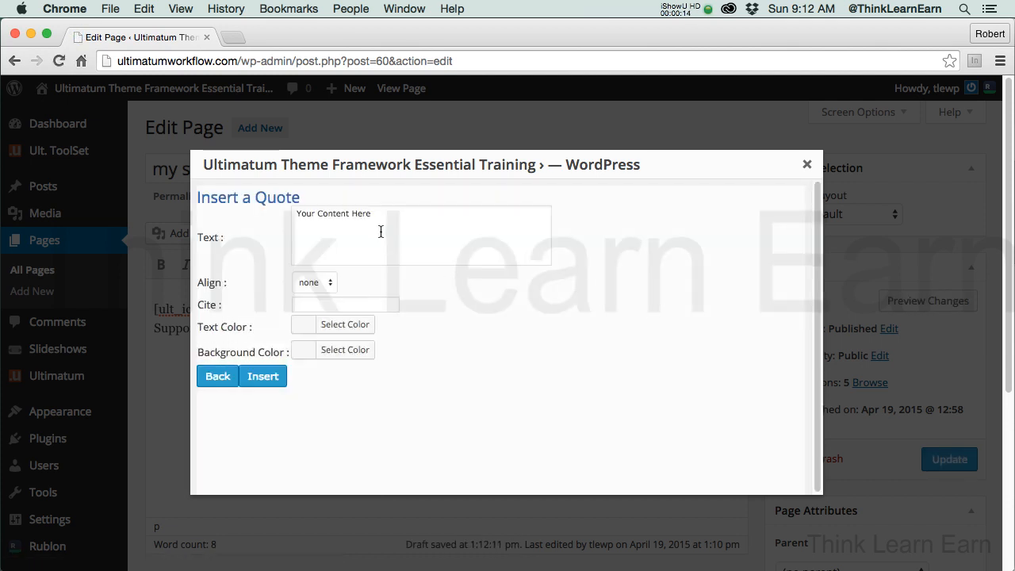
pyautogui.click(325, 283)
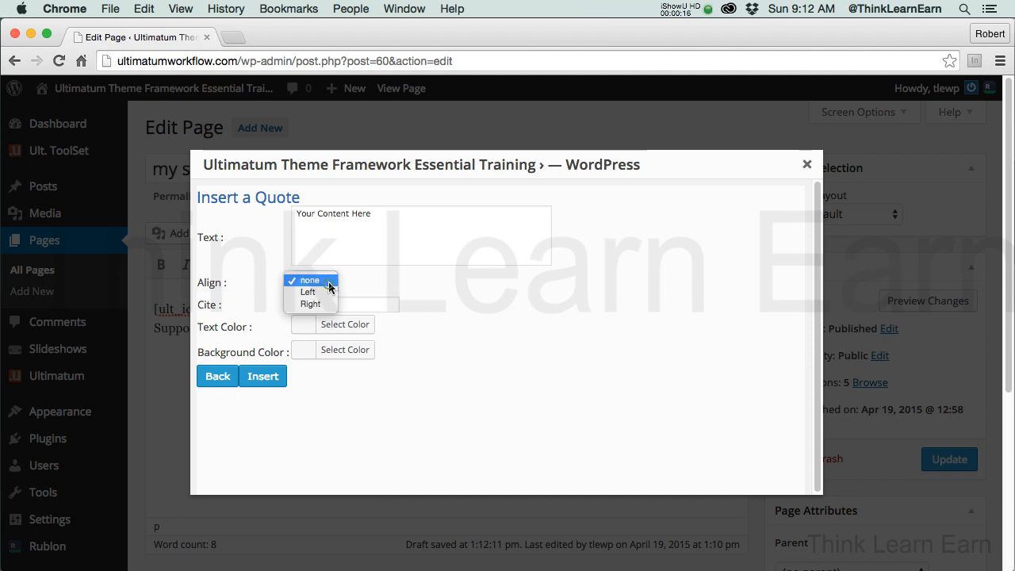
pyautogui.click(406, 283)
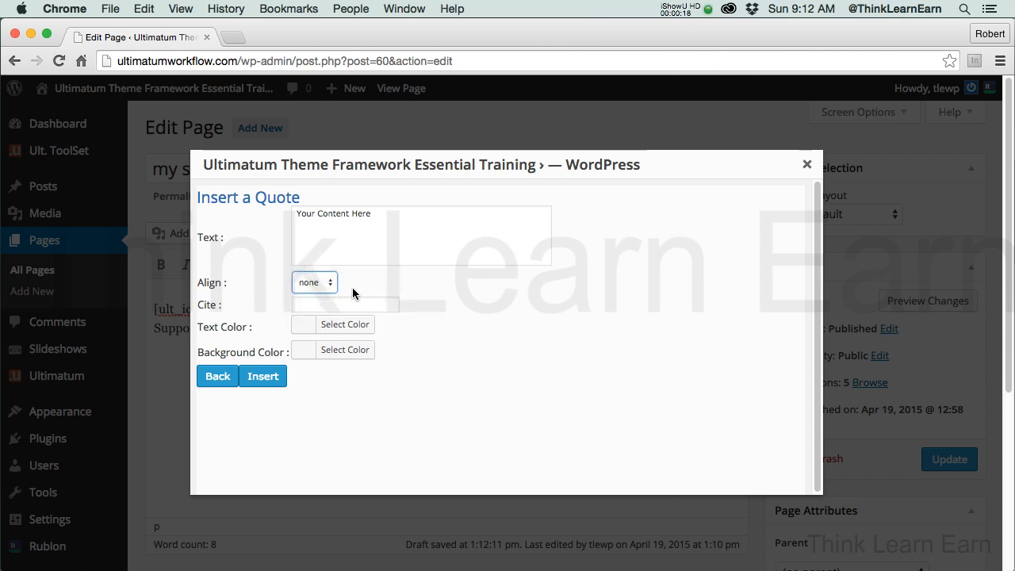
pyautogui.click(807, 166)
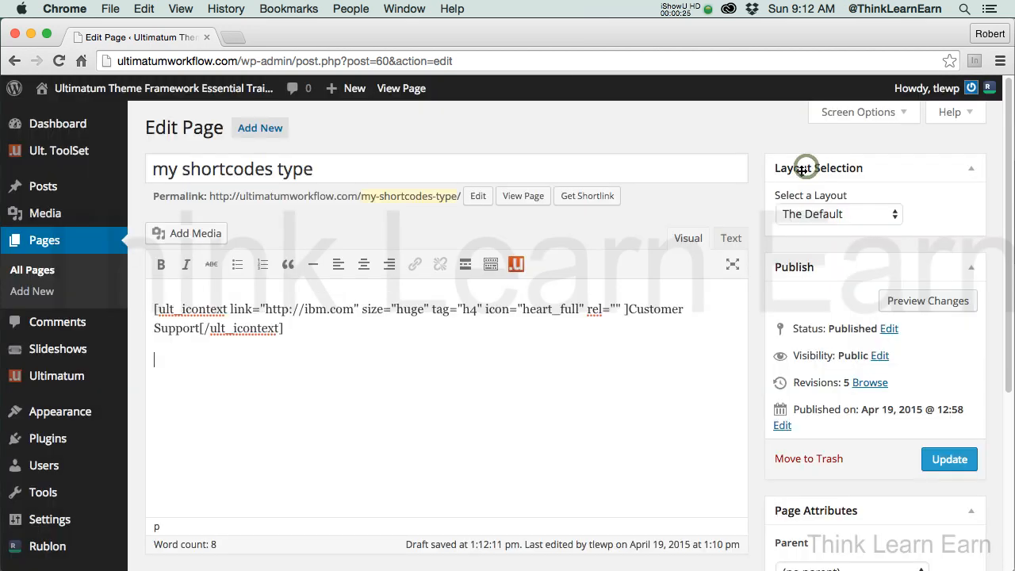
# - Start a Button shortcode from the Typography group with the text "click me" and the size large
pyautogui.click(517, 264)
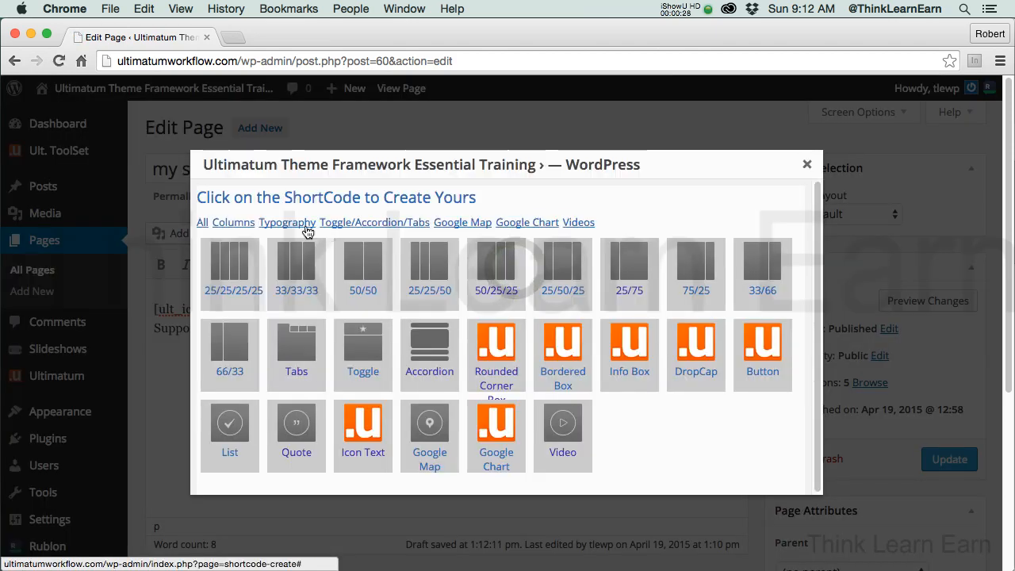
pyautogui.click(299, 222)
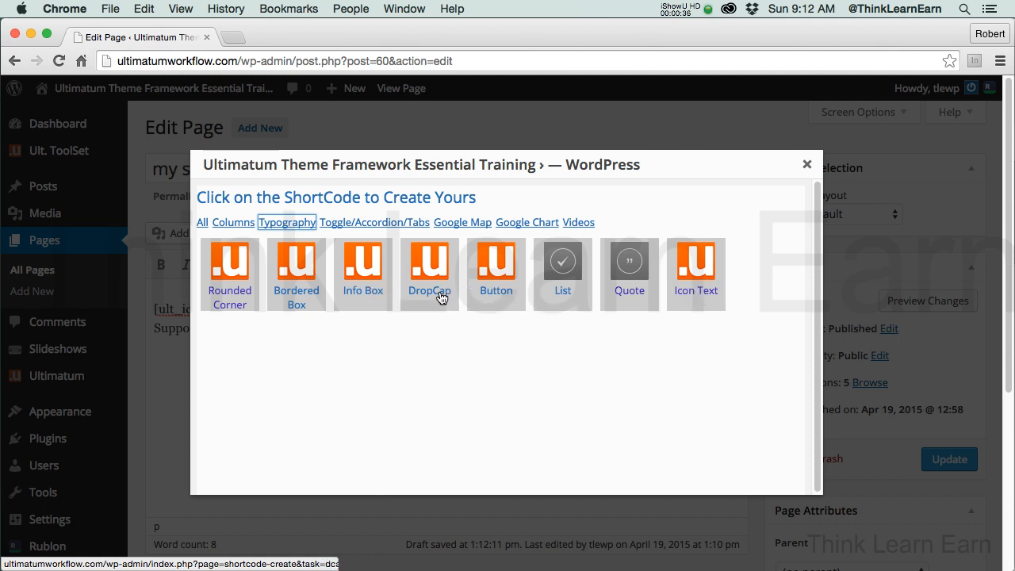
pyautogui.click(493, 281)
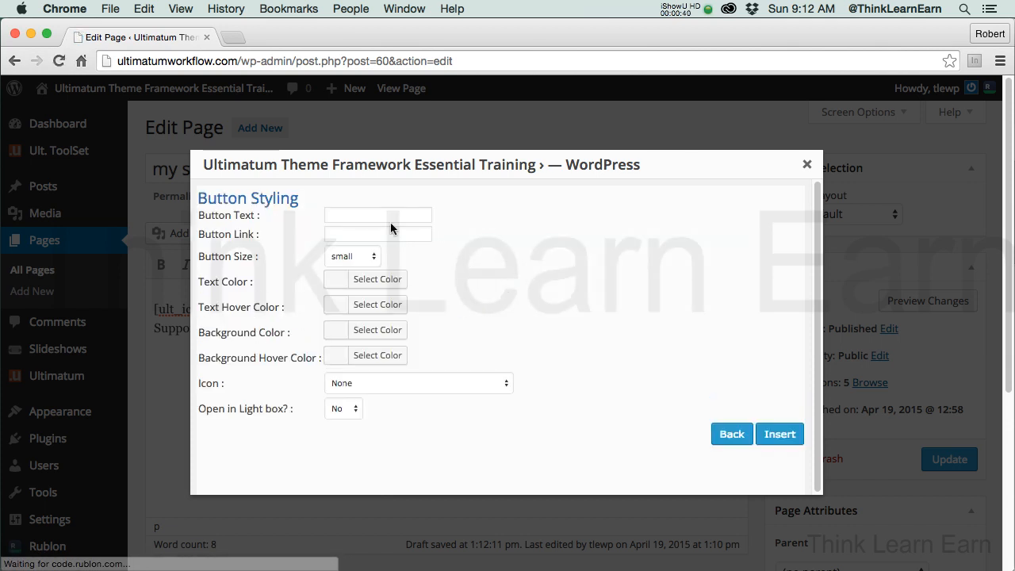
pyautogui.click(391, 218)
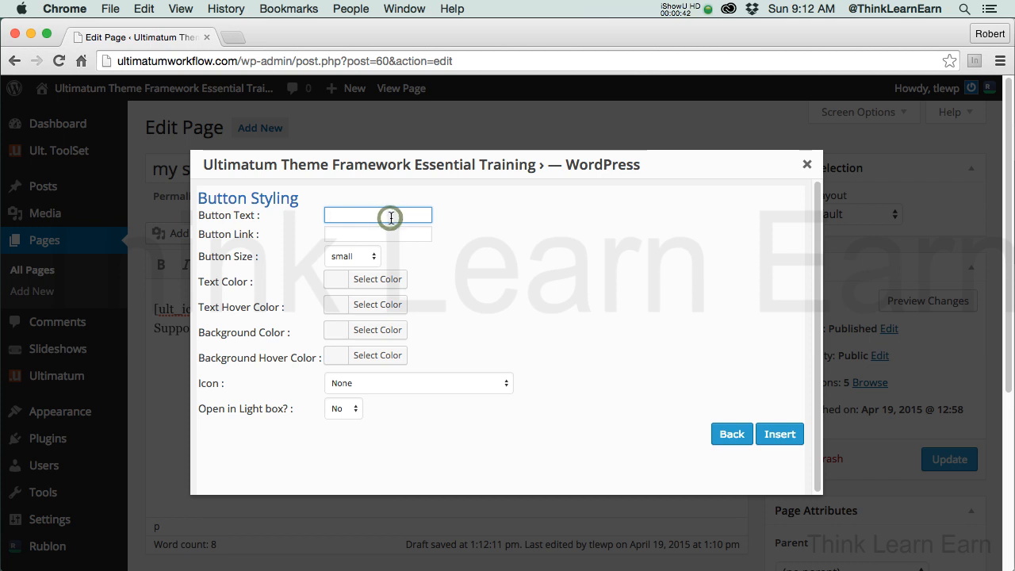
pyautogui.write('click me')
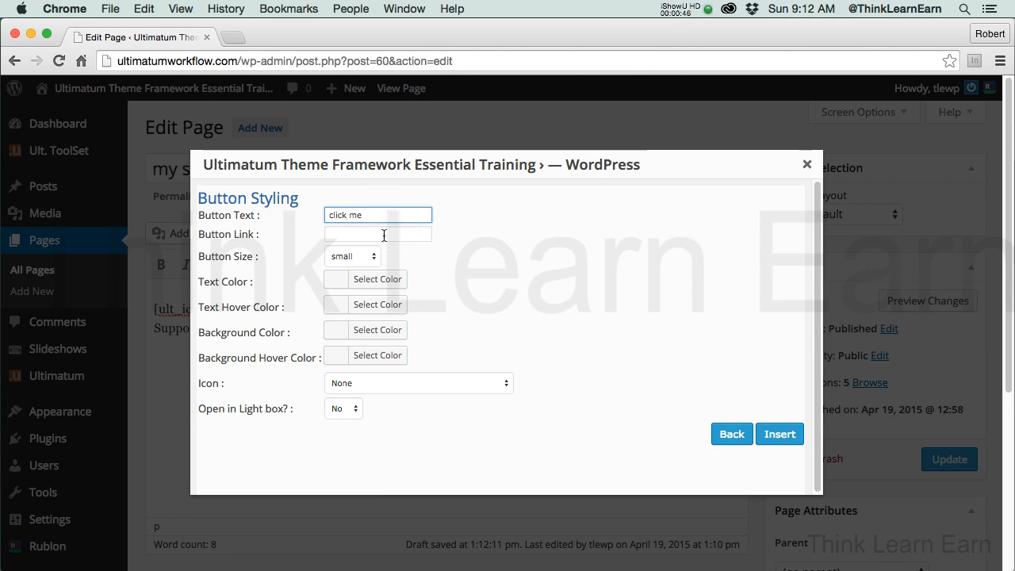
pyautogui.click(372, 263)
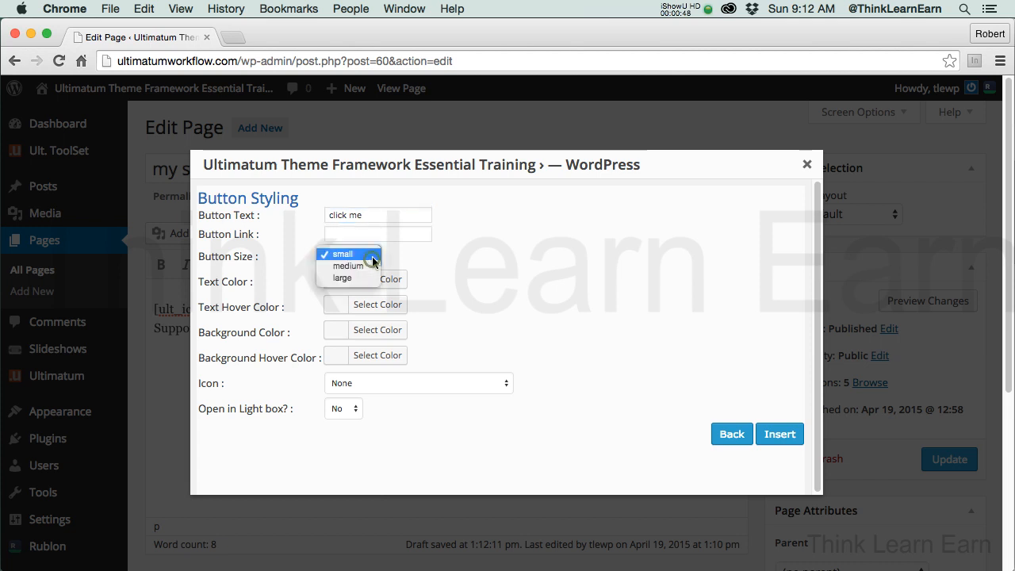
pyautogui.click(357, 279)
# - Set the button's text color to green #81d742 and its text hover color to red #dd3333
pyautogui.click(398, 280)
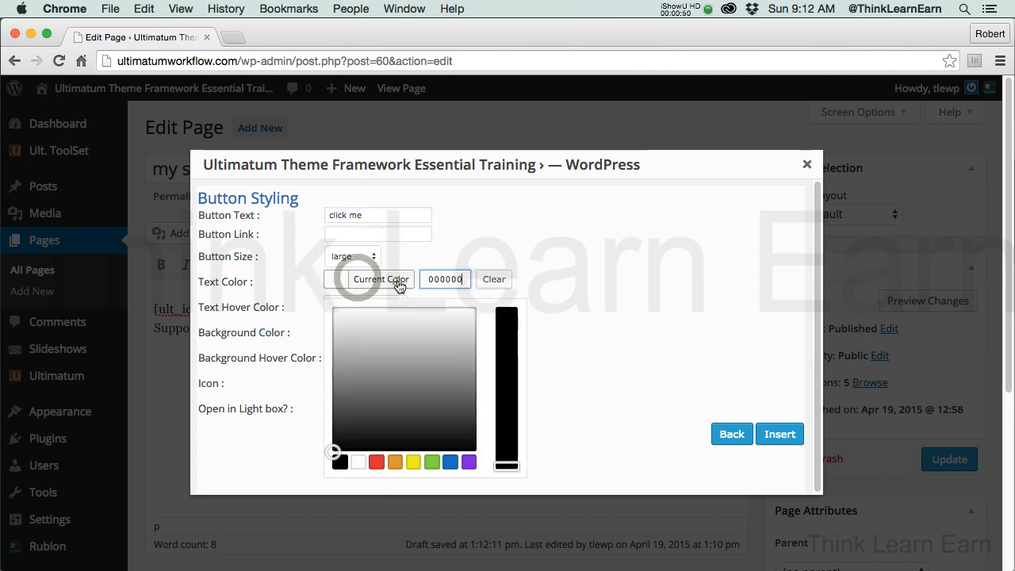
pyautogui.click(432, 463)
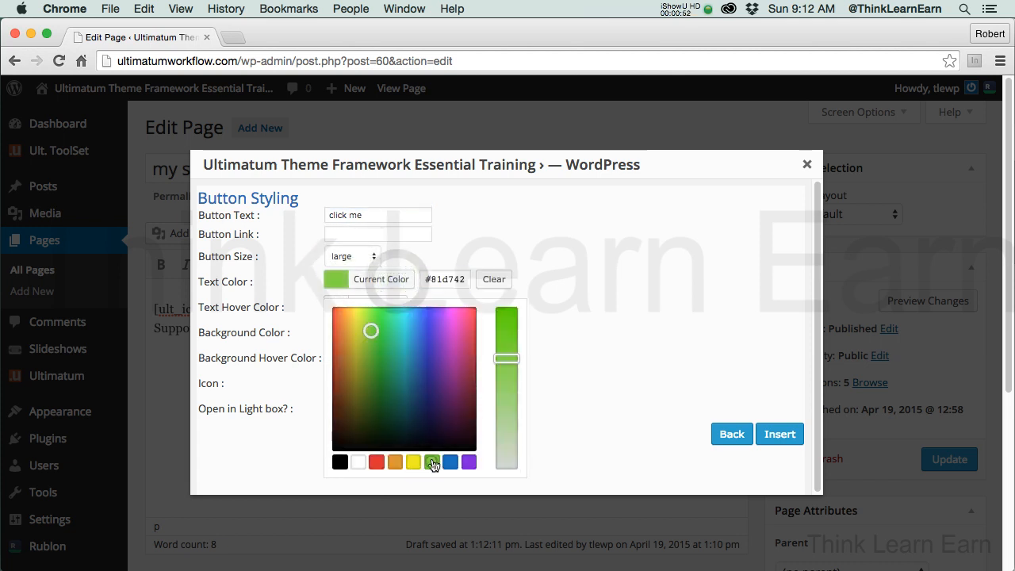
pyautogui.click(589, 331)
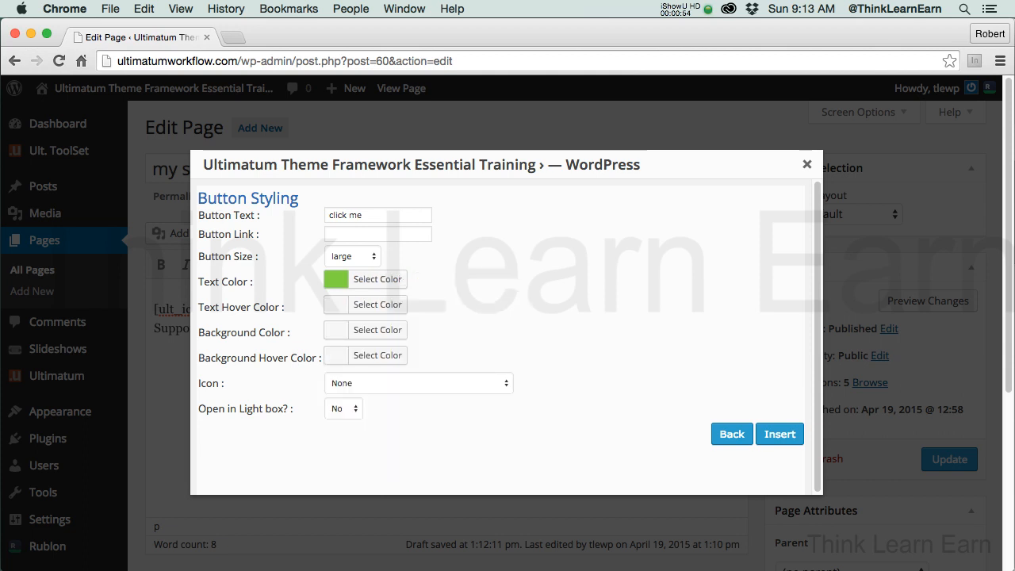
pyautogui.click(397, 308)
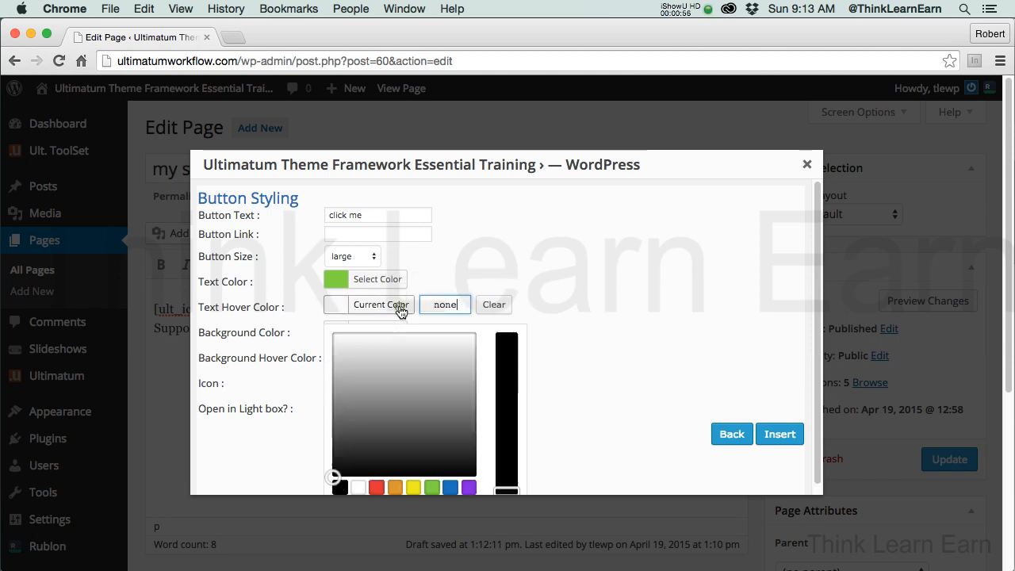
pyautogui.click(377, 487)
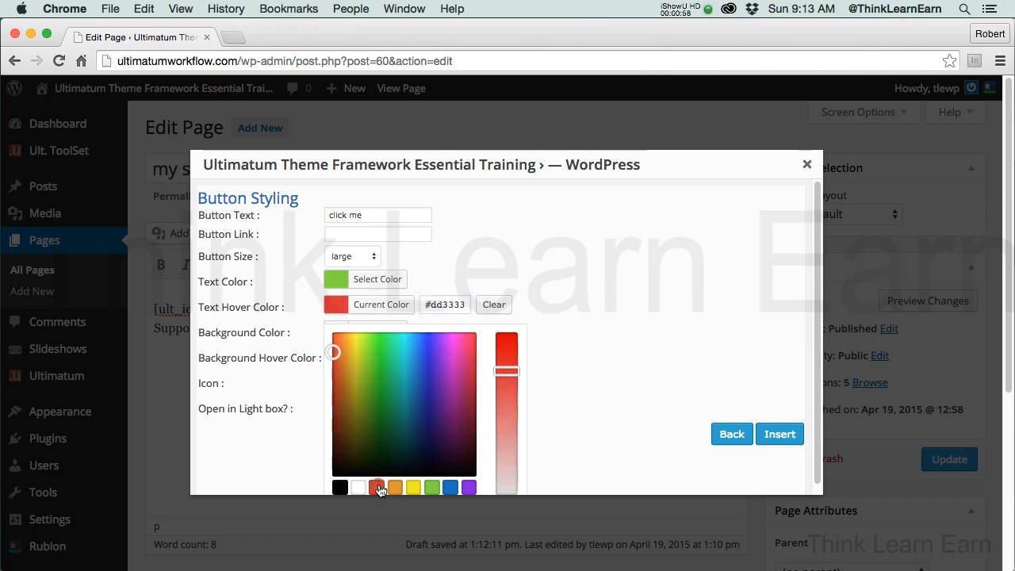
pyautogui.click(613, 325)
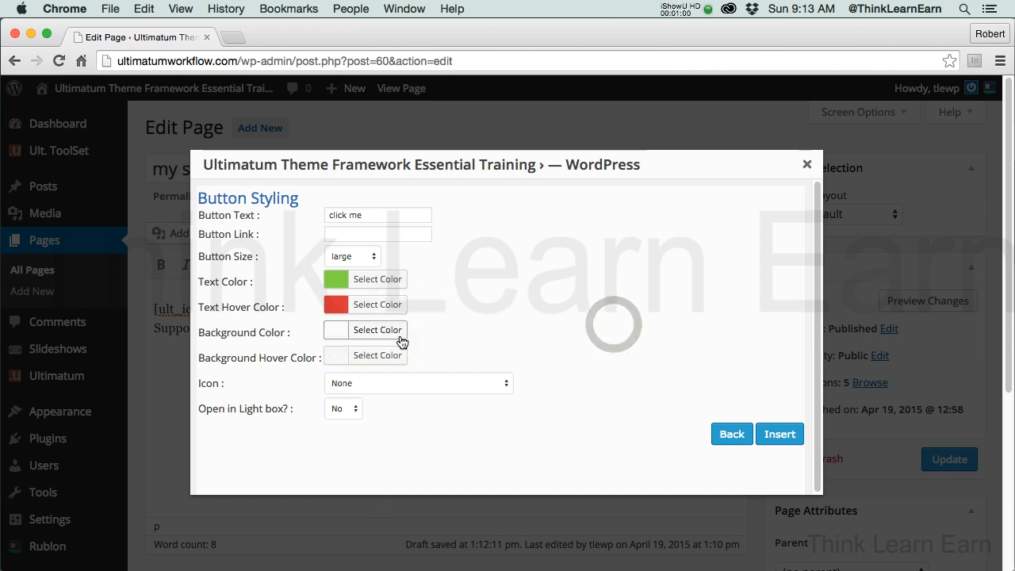
# - Give the button the social_friendfeed icon, have it open in a light box, and insert the shortcode into the page
pyautogui.click(486, 389)
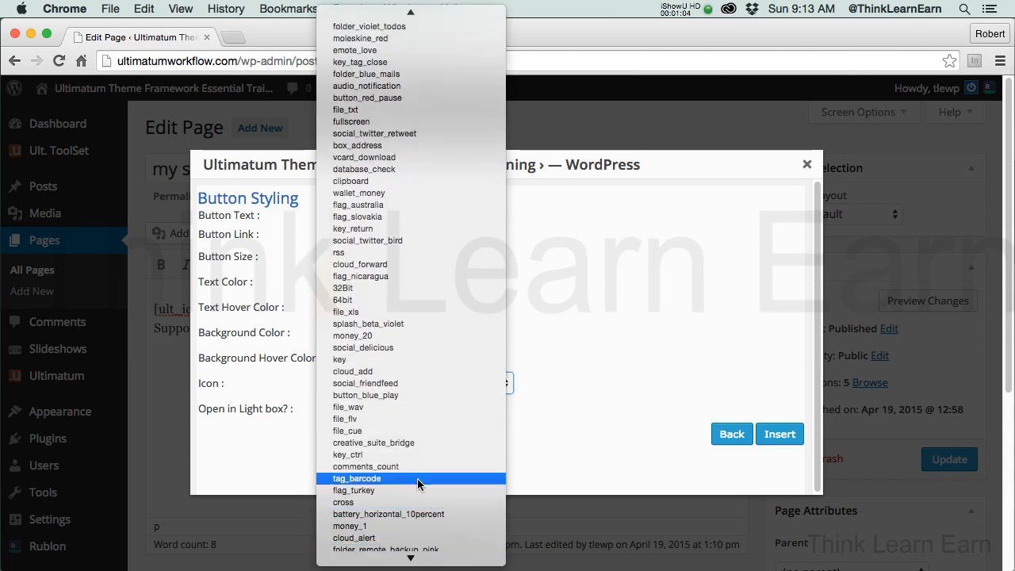
pyautogui.click(400, 384)
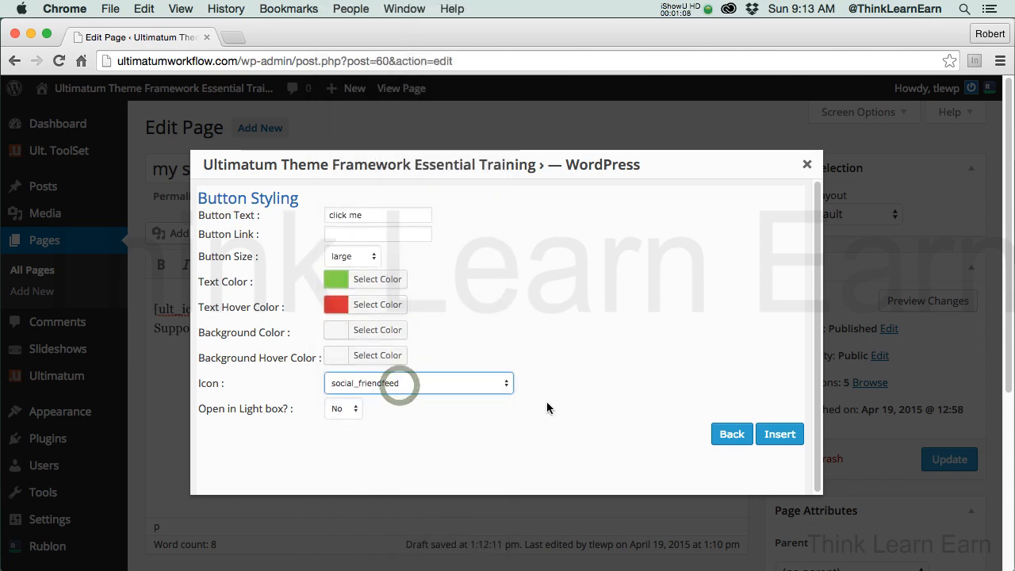
pyautogui.click(354, 409)
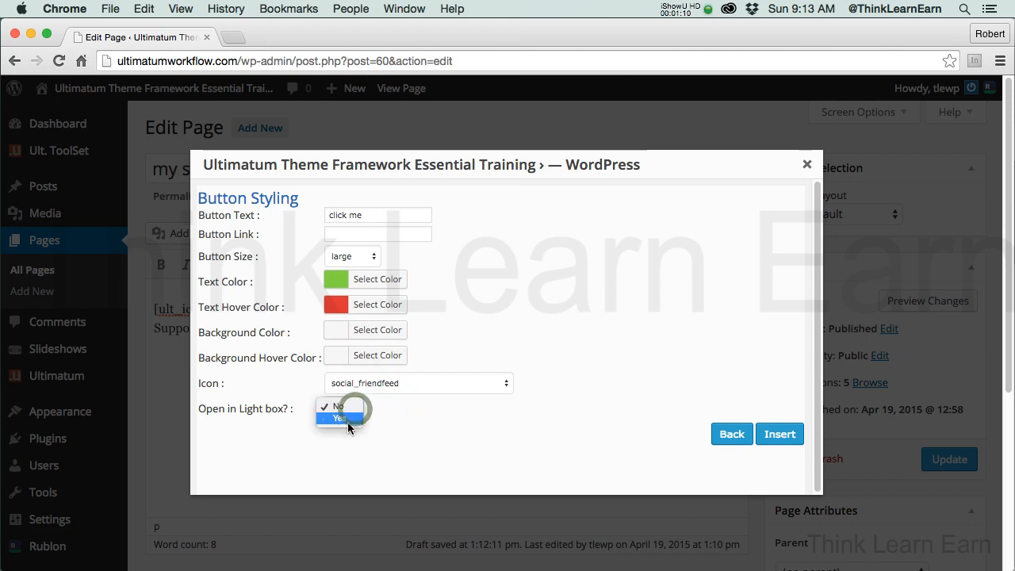
pyautogui.click(347, 419)
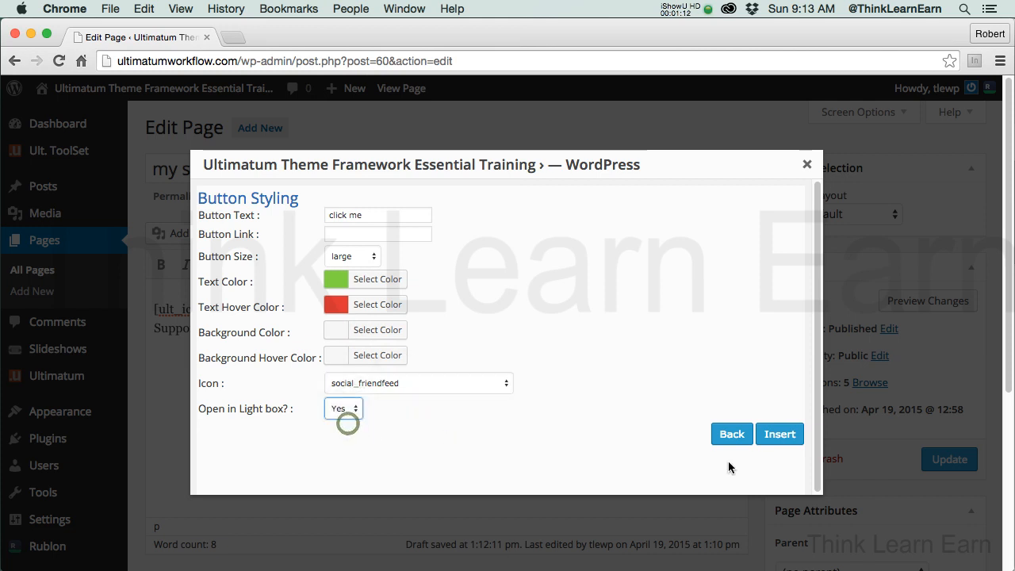
pyautogui.click(781, 436)
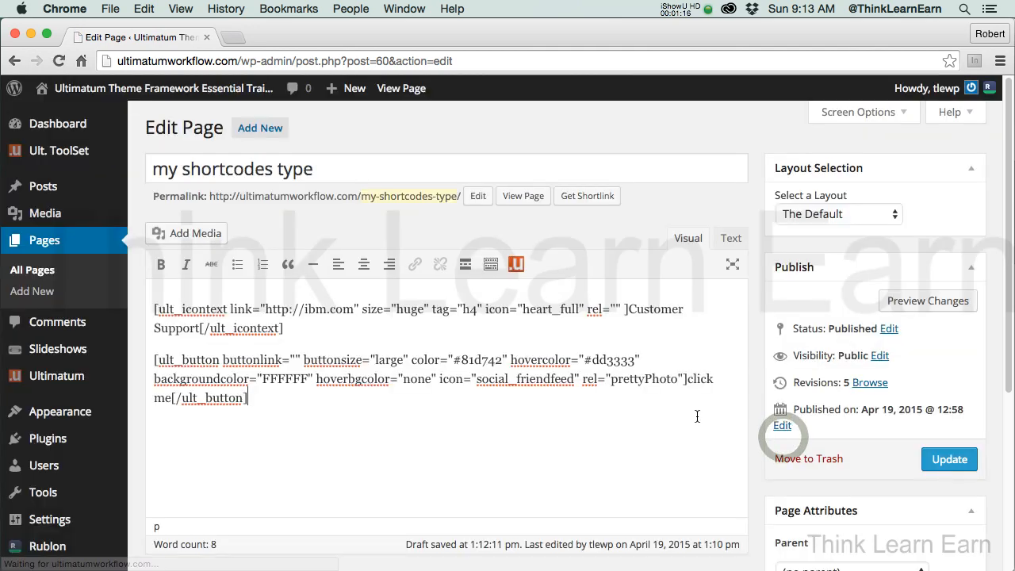
# - Save the page, delete the icon text shortcode and the empty lines above the button shortcode, and update the page again
pyautogui.tripleClick(155, 361)
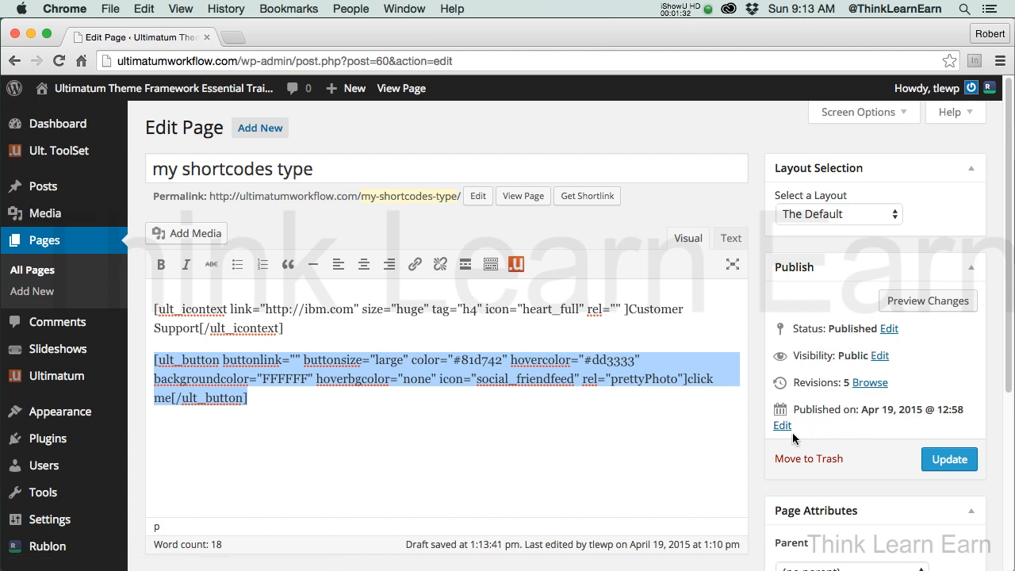
pyautogui.click(942, 462)
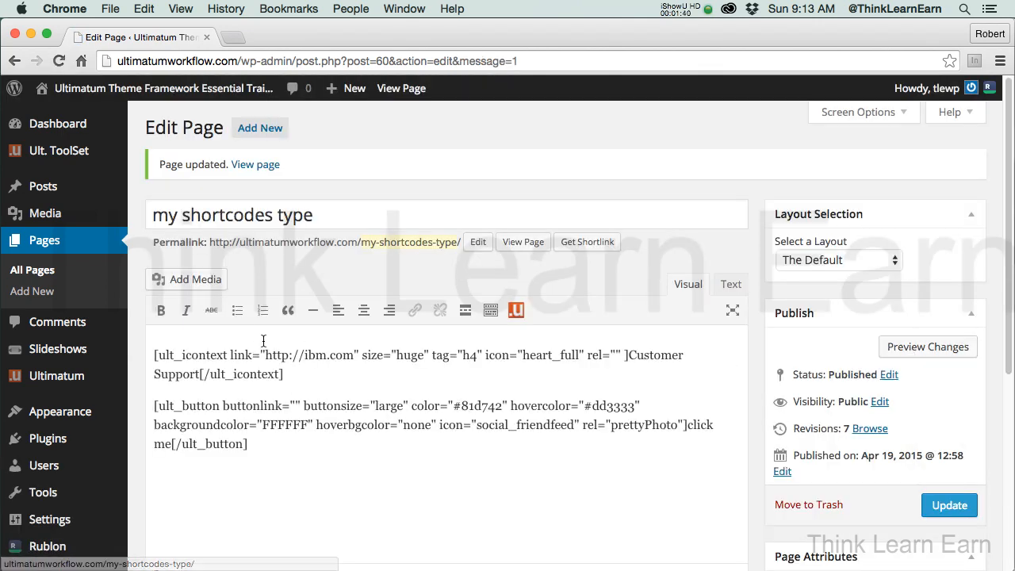
pyautogui.tripleClick(290, 376)
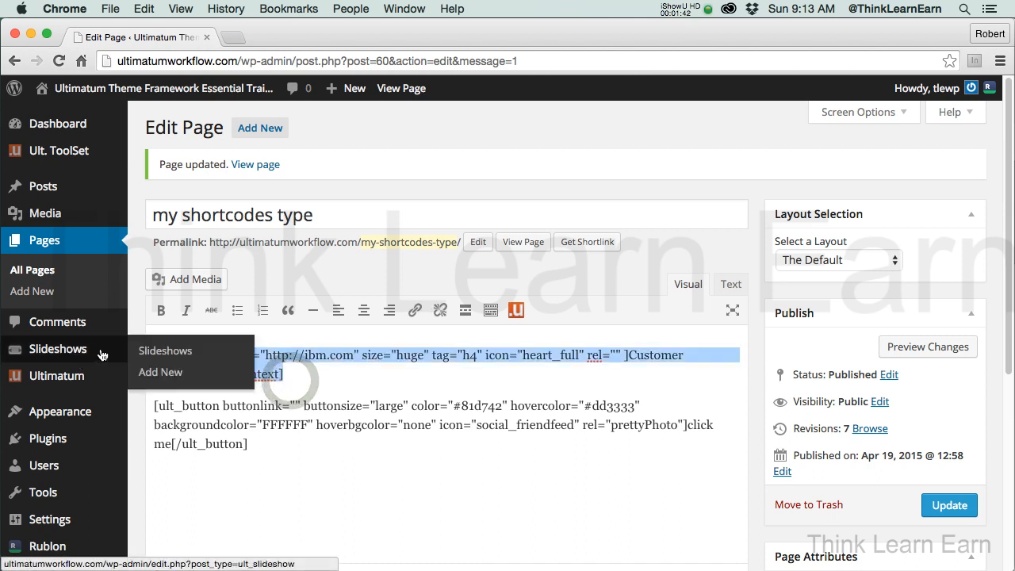
pyautogui.press('BackSpace')
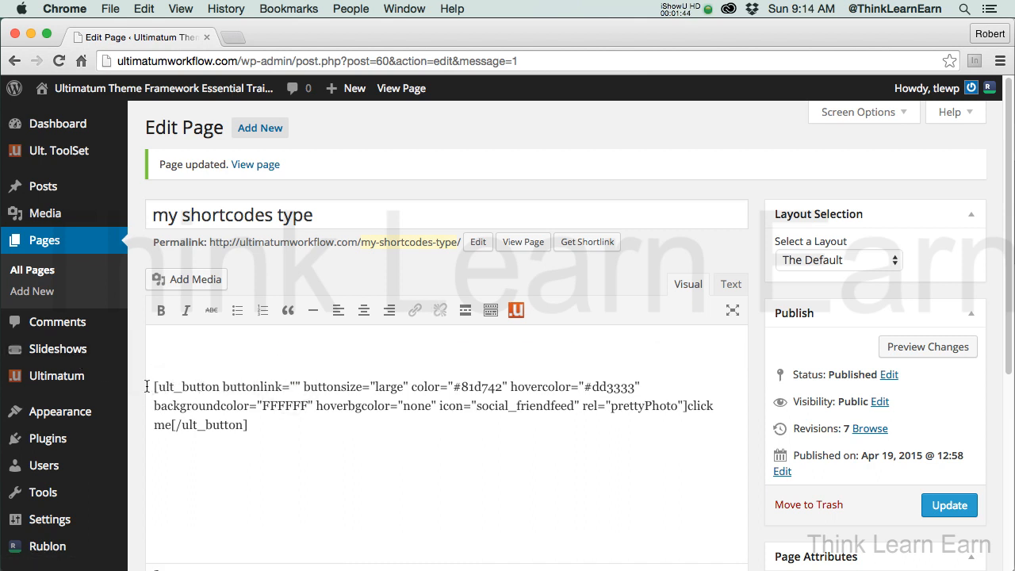
pyautogui.click(152, 389)
pyautogui.press('BackSpace')
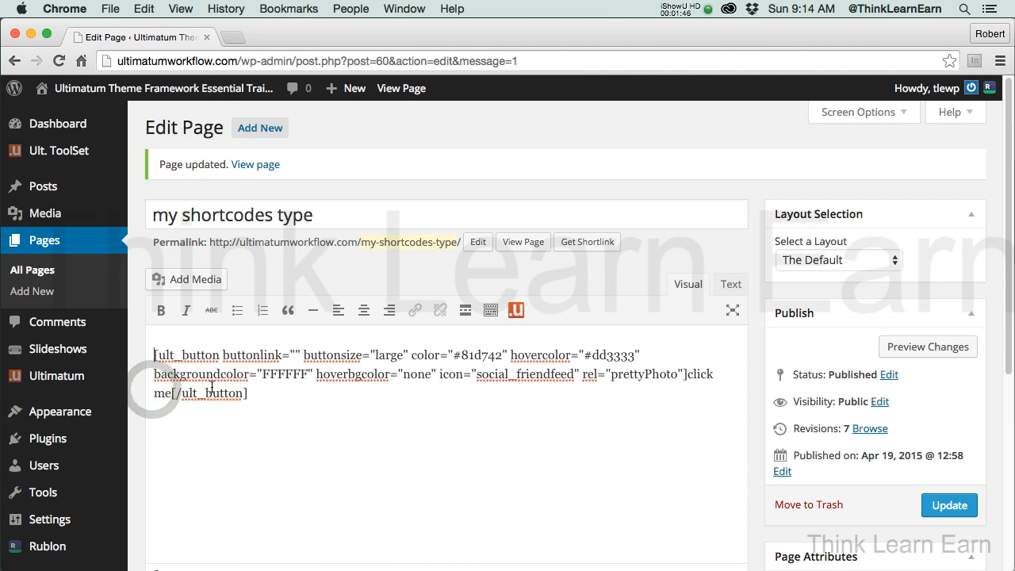
pyautogui.click(948, 505)
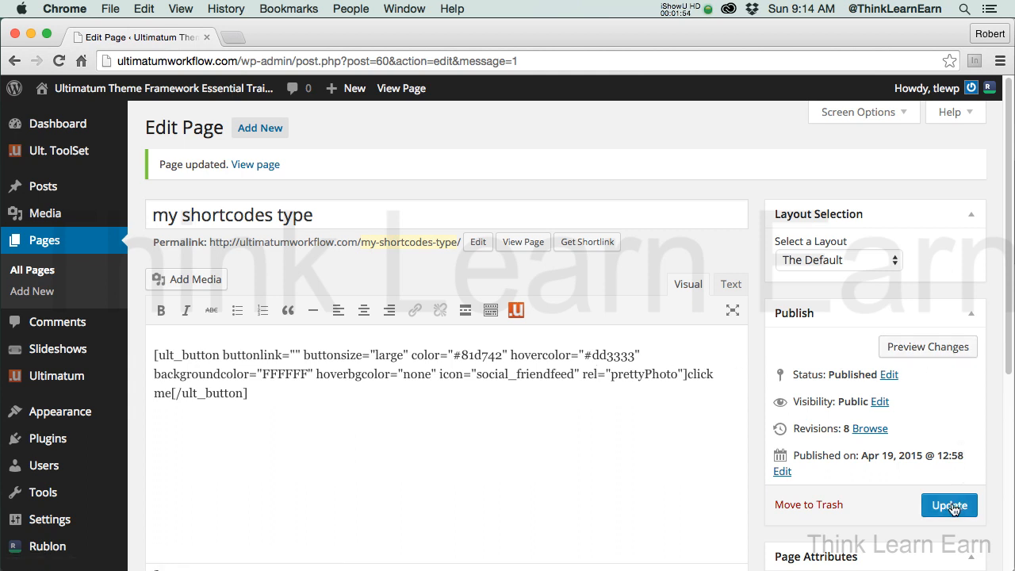
# - Preview the page, test the "click me" button below the slideshow, dismiss the alert and close the preview
pyautogui.click(915, 349)
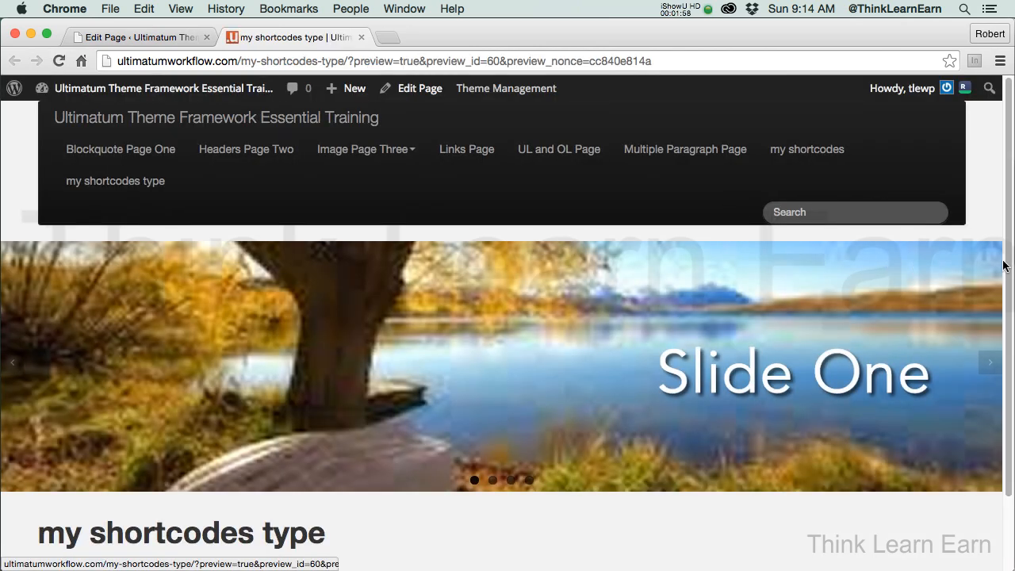
pyautogui.scroll(-2, 1011, 315)
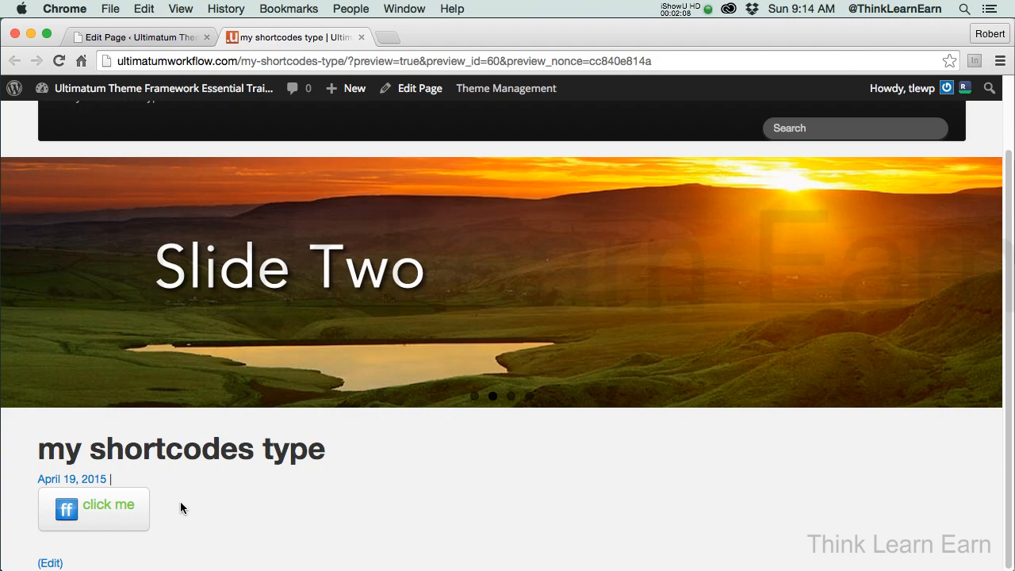
pyautogui.click(120, 511)
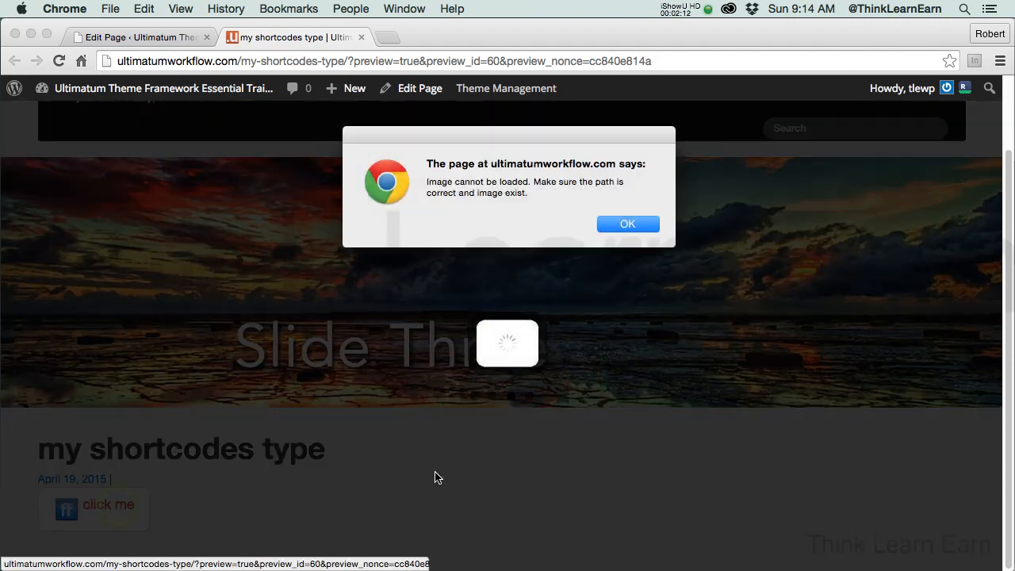
pyautogui.click(626, 225)
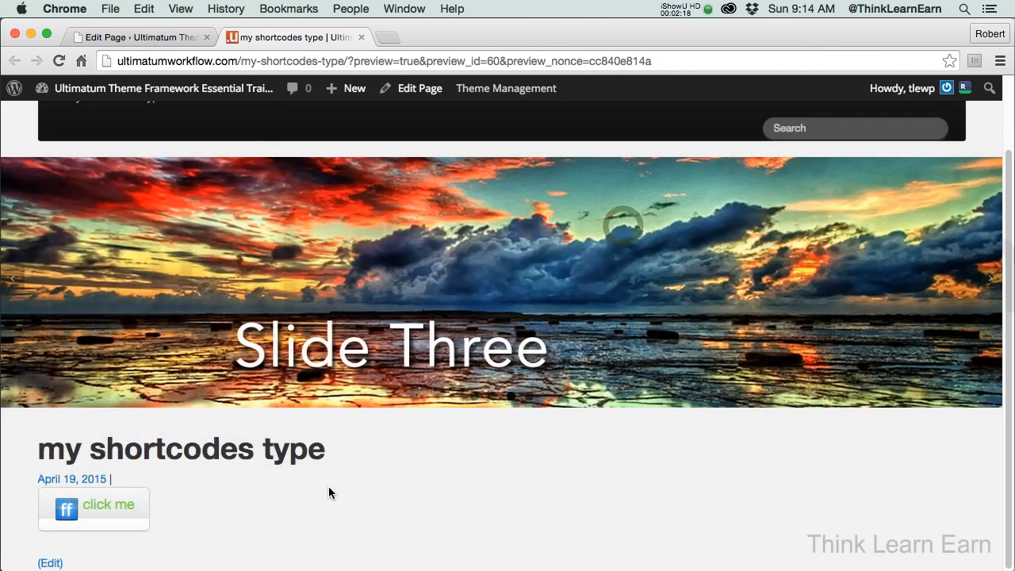
pyautogui.press('super+w')
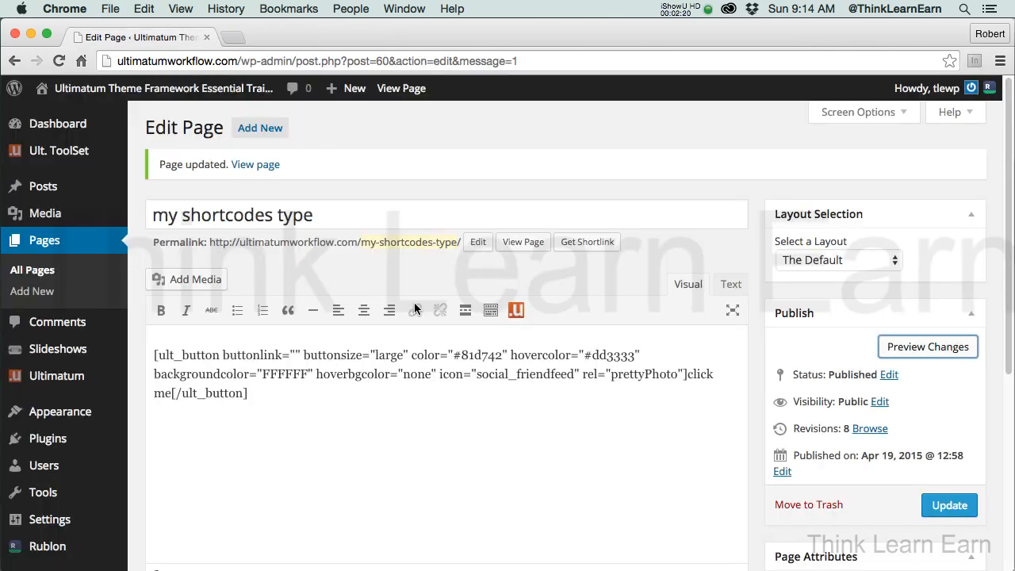
# - Browse the Ultimatum shortcodes by Google Map, Google Chart and Videos, view the Video shortcode's options, and close the shortcode window without inserting anything
pyautogui.click(515, 311)
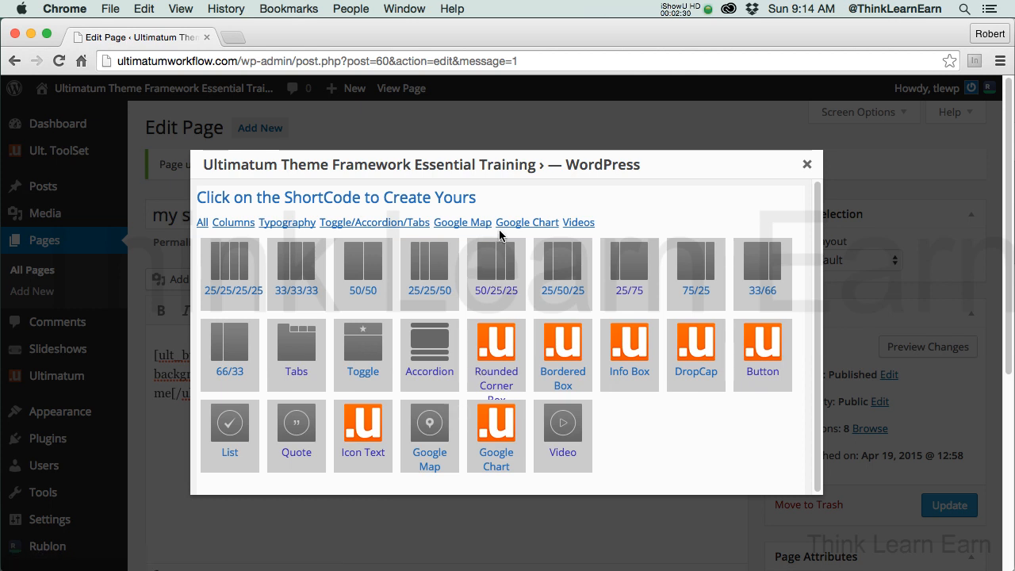
pyautogui.click(468, 224)
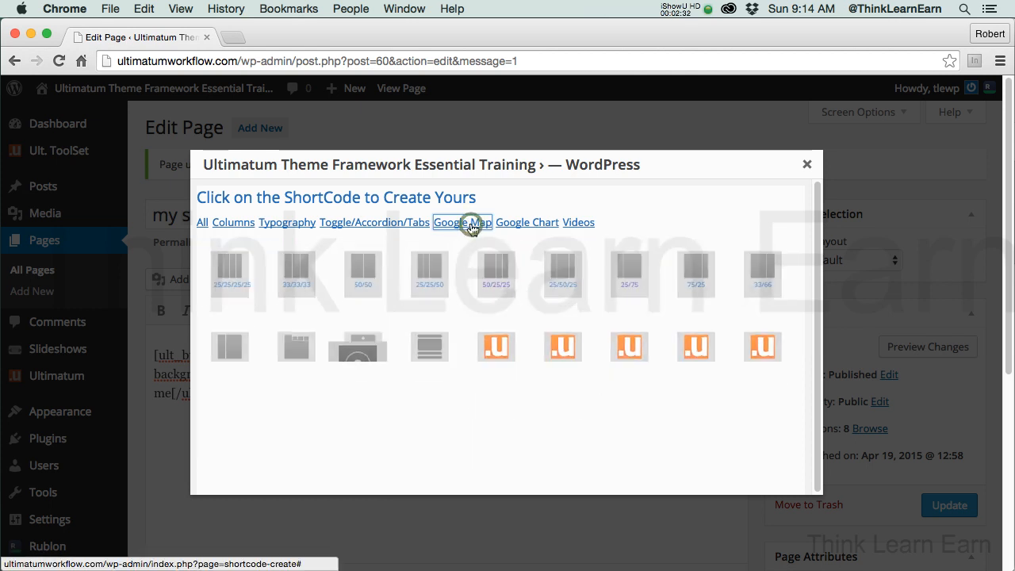
pyautogui.click(536, 227)
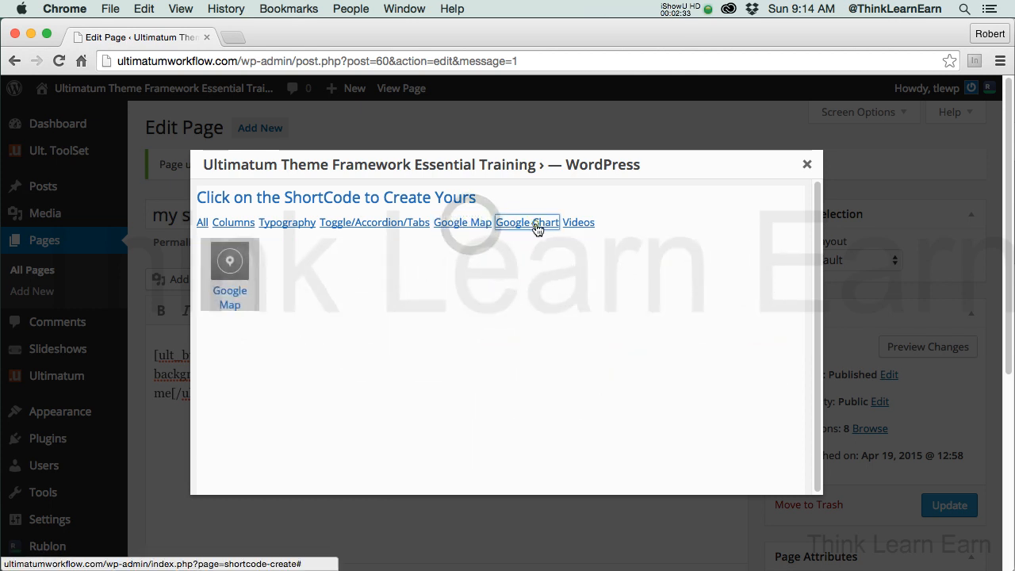
pyautogui.click(585, 225)
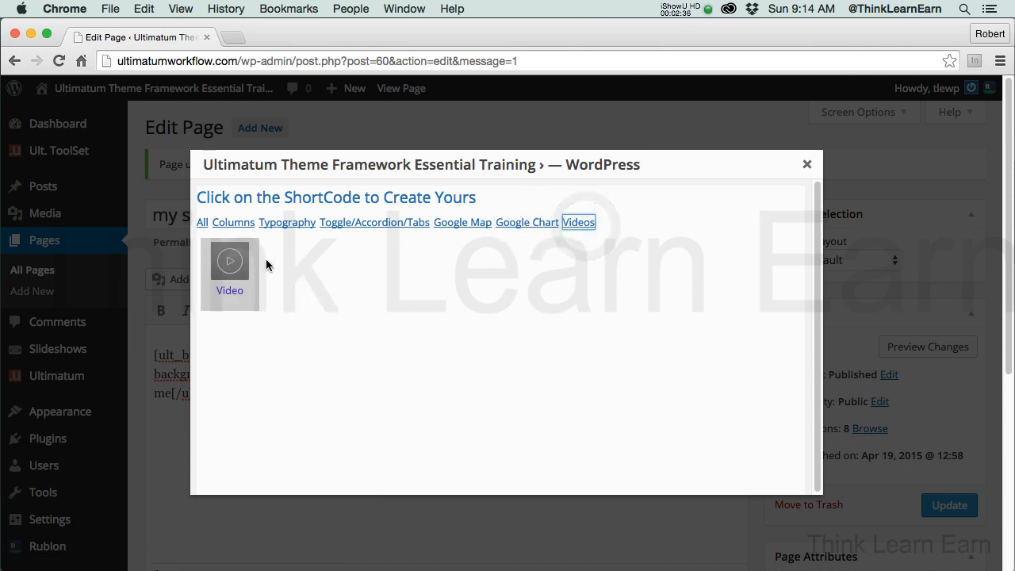
pyautogui.click(232, 270)
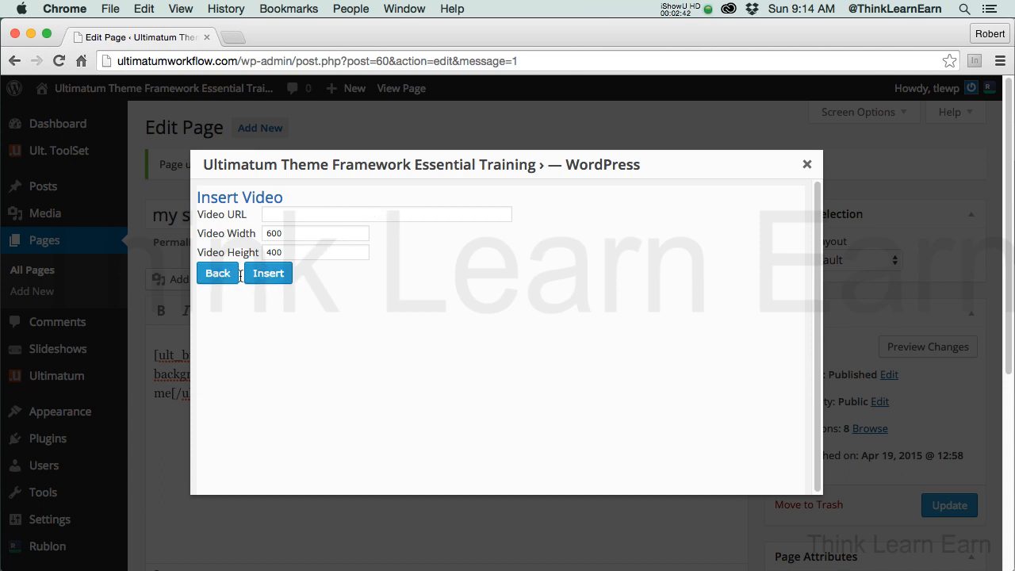
pyautogui.click(226, 274)
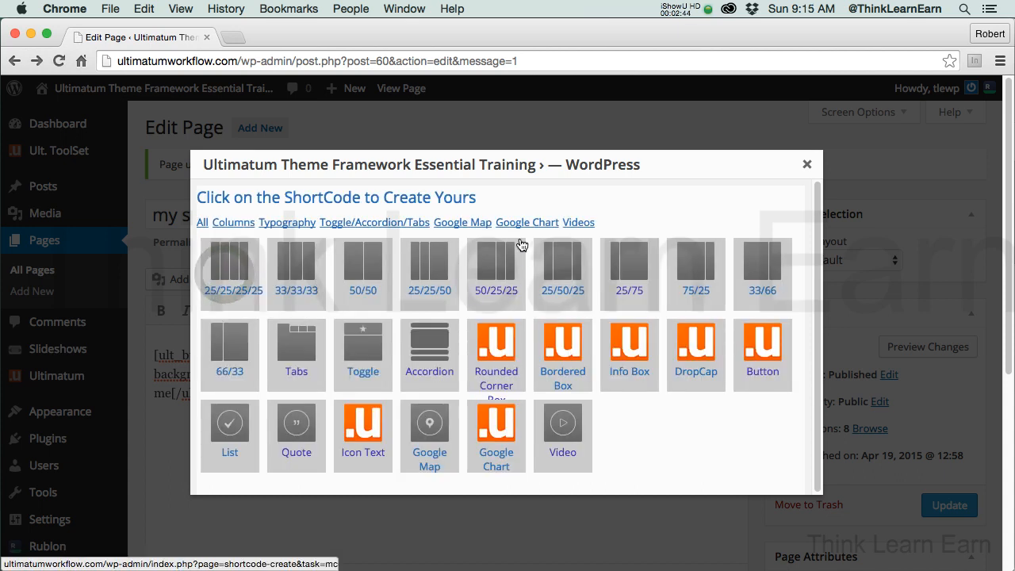
pyautogui.click(807, 166)
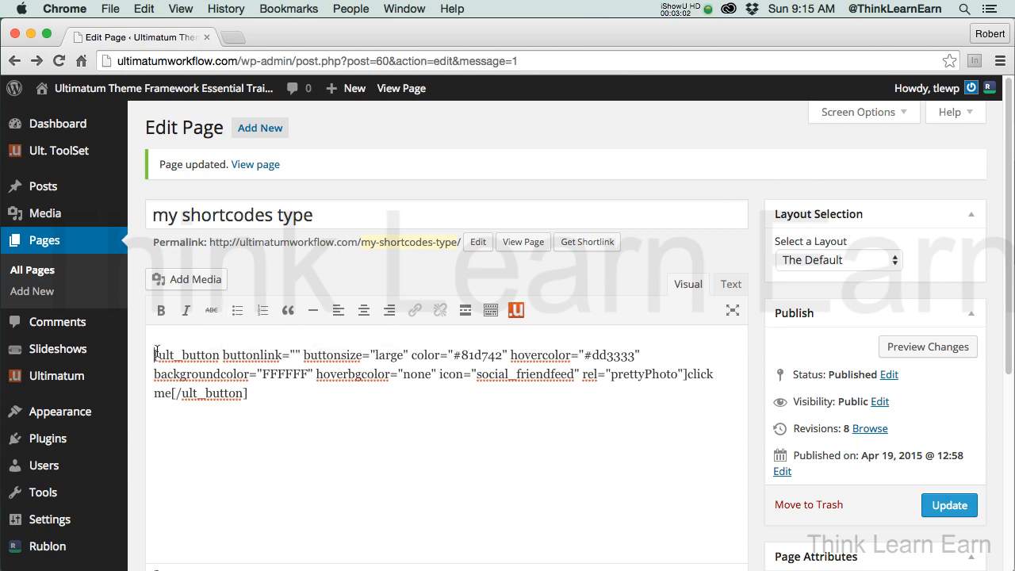
pyautogui.moveTo(151, 357); pyautogui.dragTo(376, 359)
pyautogui.click(357, 401)
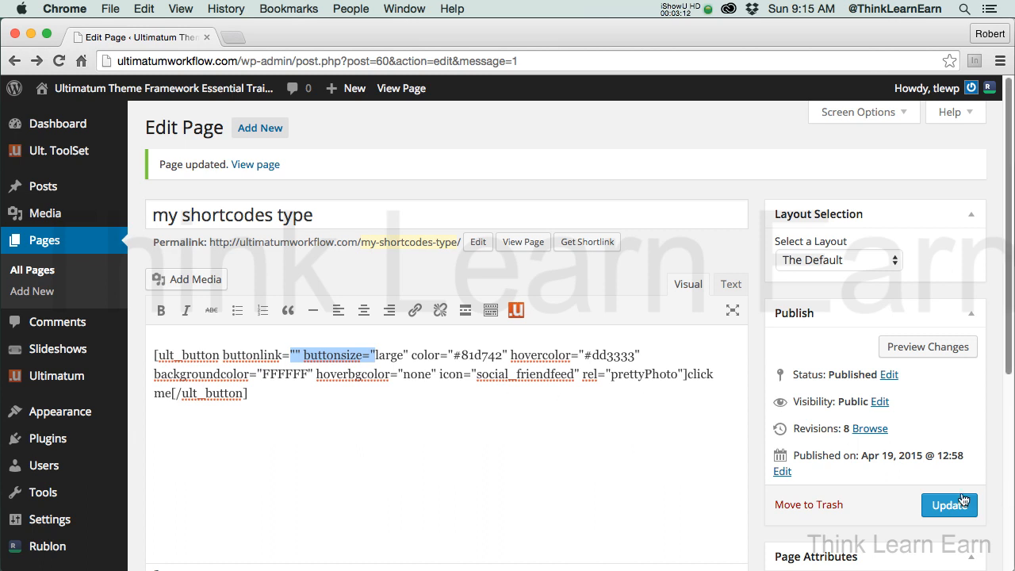
pyautogui.click(508, 455)
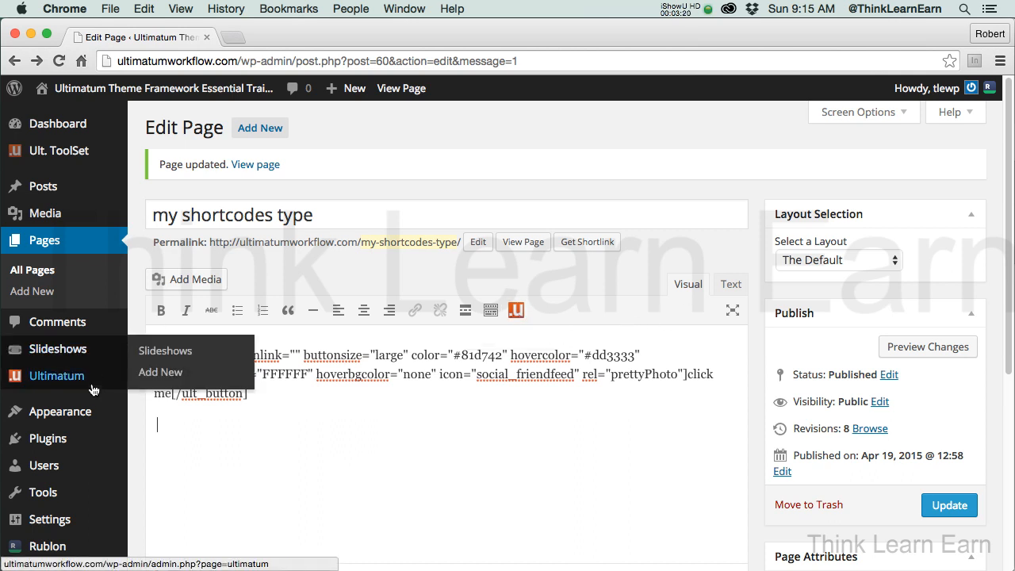
# - Review the Ultimatum theme's Extras Settings for the shortcode options, and return to the page editor
pyautogui.moveTo(83, 419)
pyautogui.moveTo(79, 385)
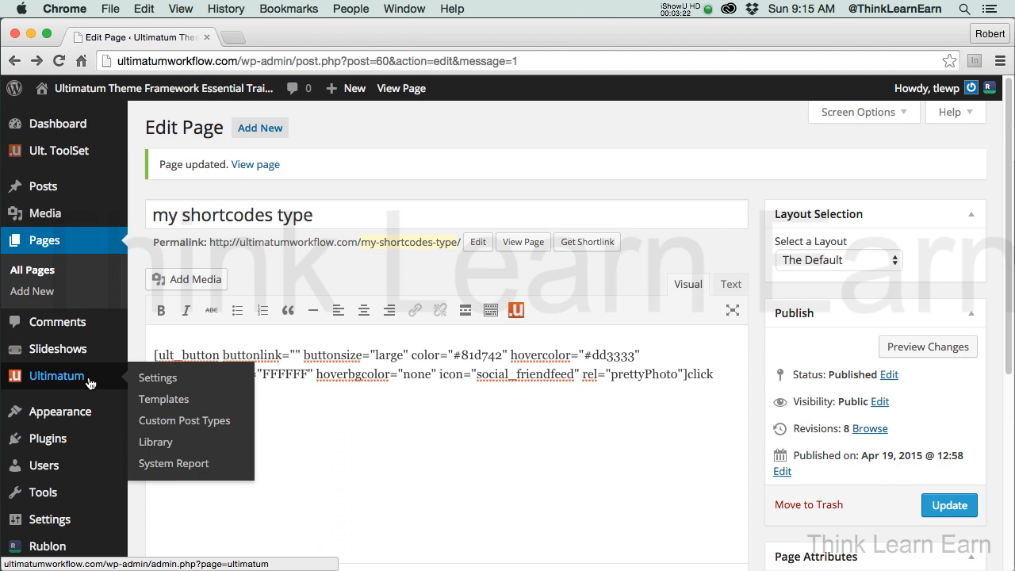
pyautogui.click(157, 380)
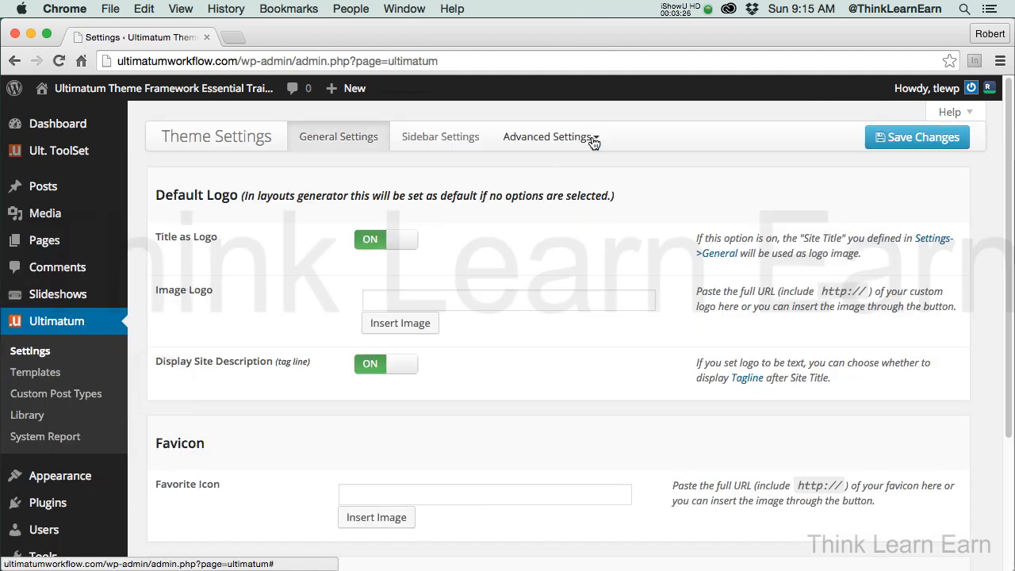
pyautogui.click(593, 139)
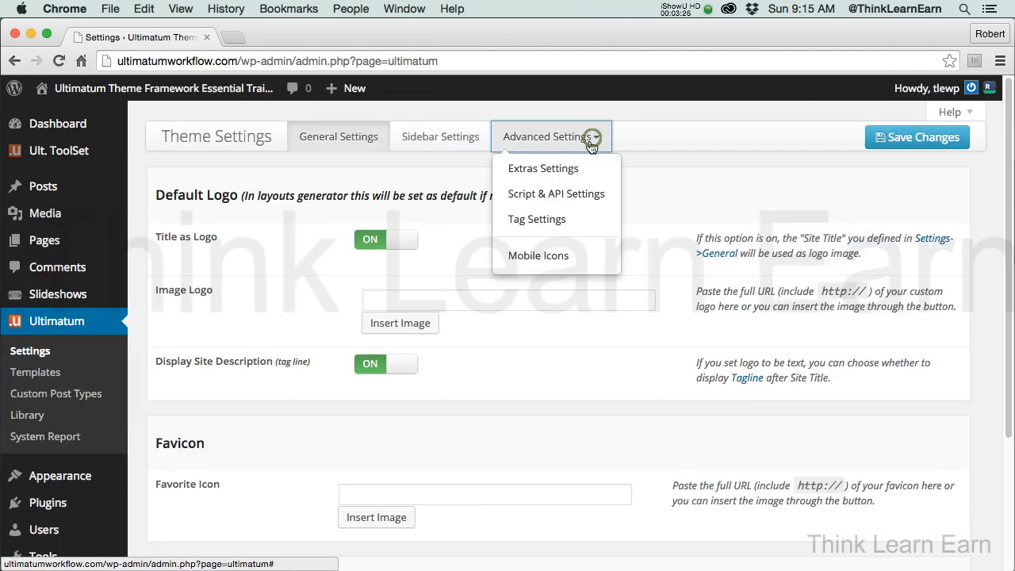
pyautogui.click(540, 165)
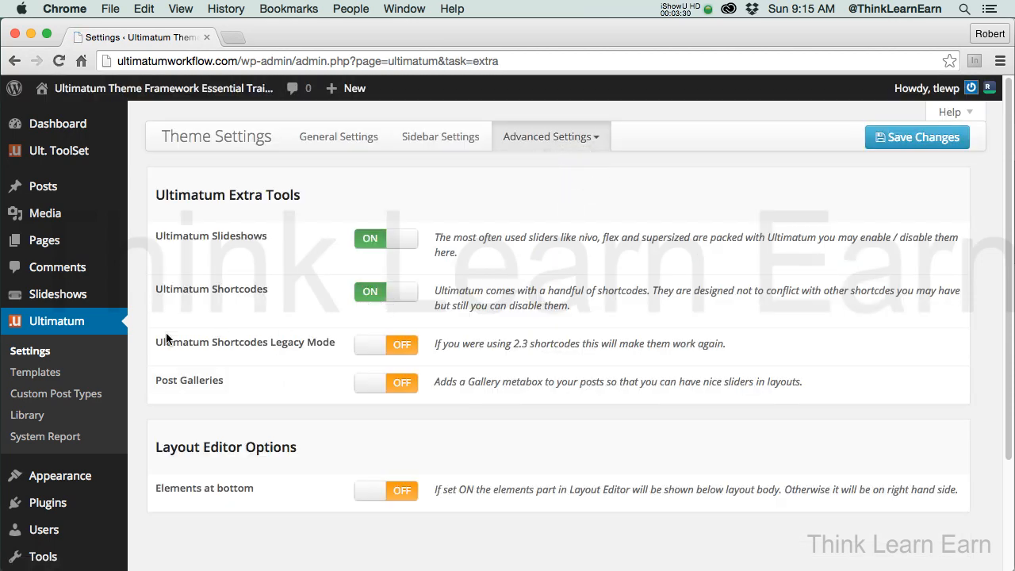
pyautogui.click(12, 62)
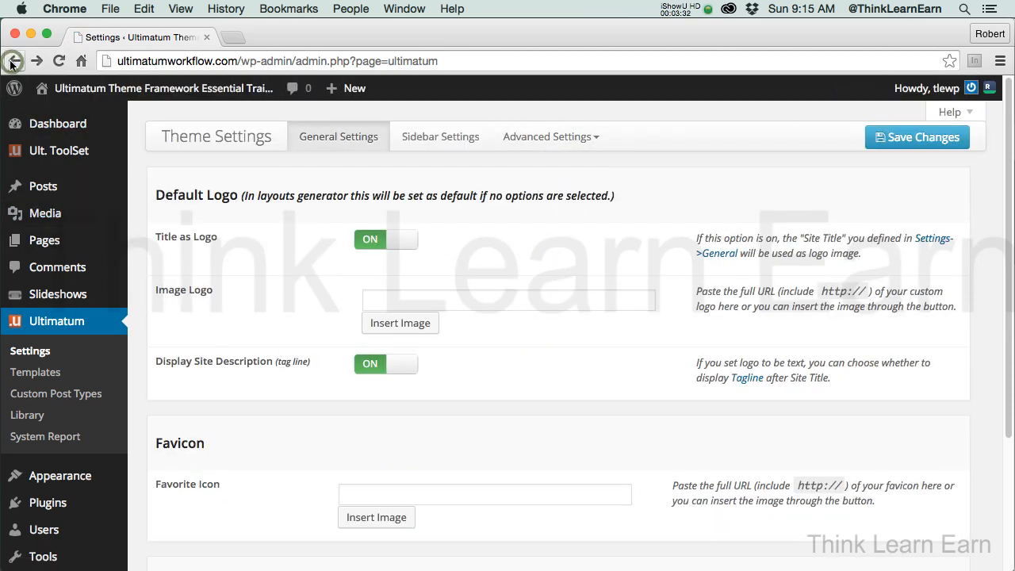
pyautogui.click(12, 62)
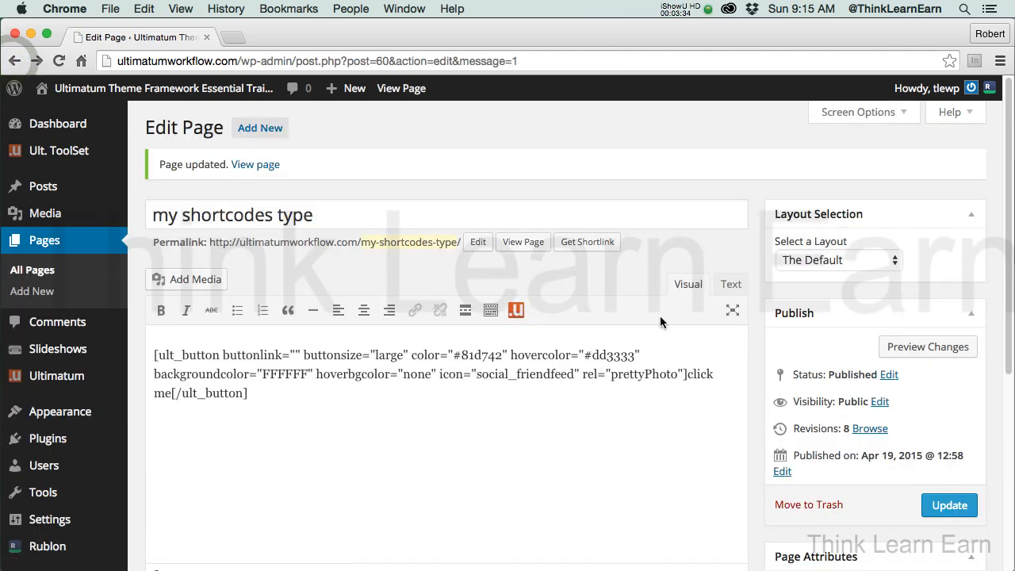
# - Inspect the button shortcode's size attribute in the editor's text mode, and switch back to visual mode
pyautogui.click(730, 286)
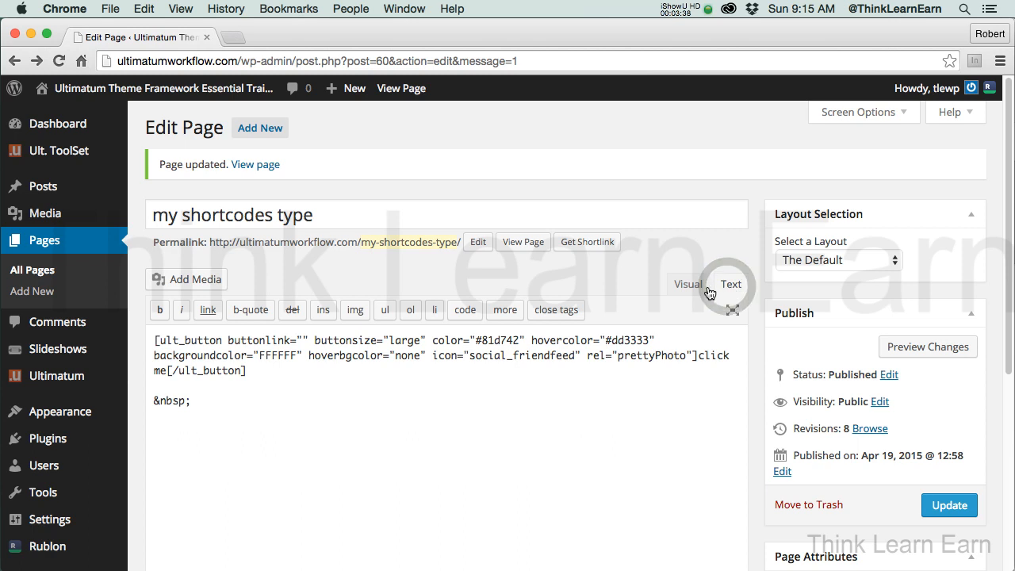
pyautogui.tripleClick(385, 339)
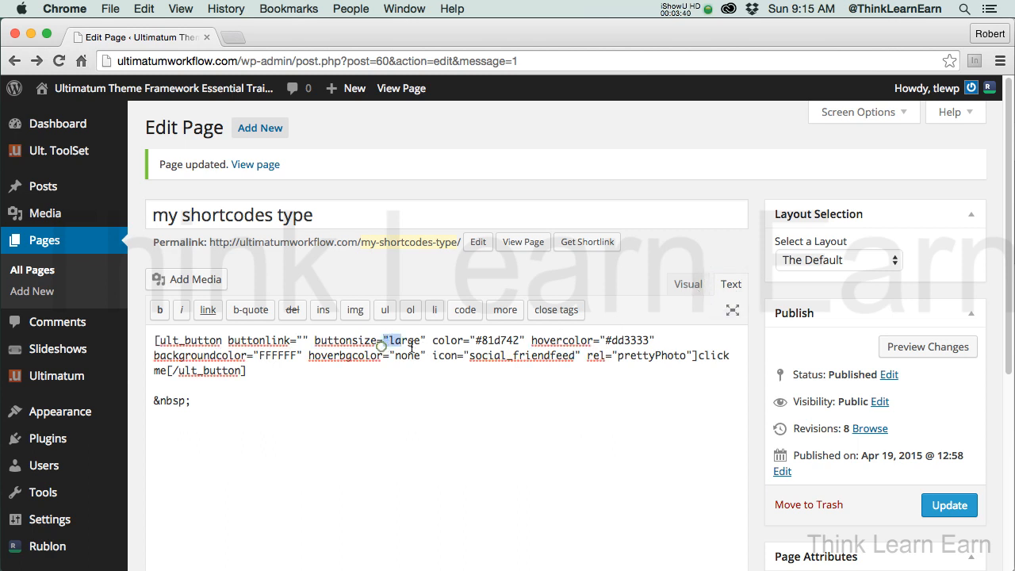
pyautogui.click(688, 286)
pyautogui.click(688, 285)
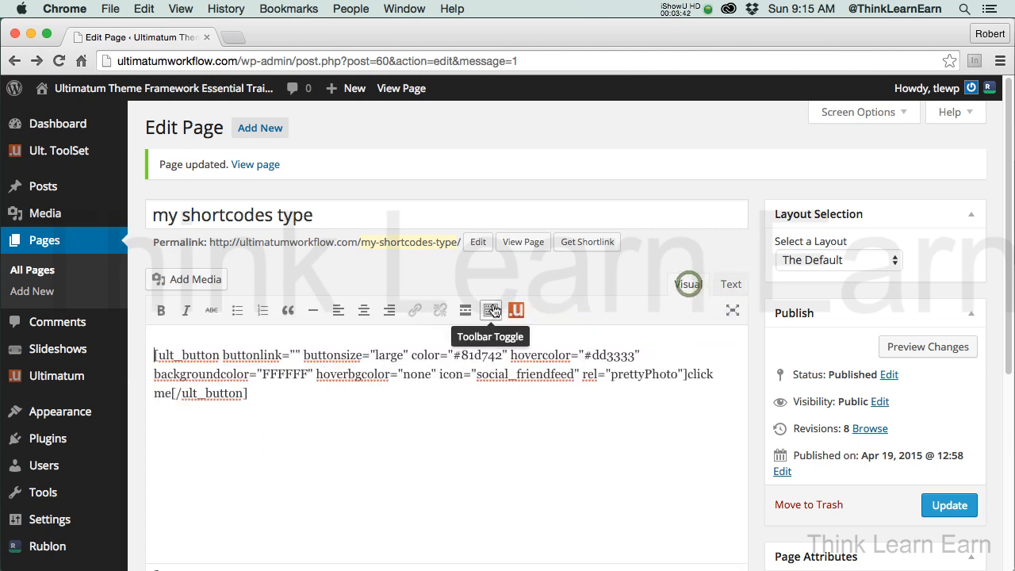